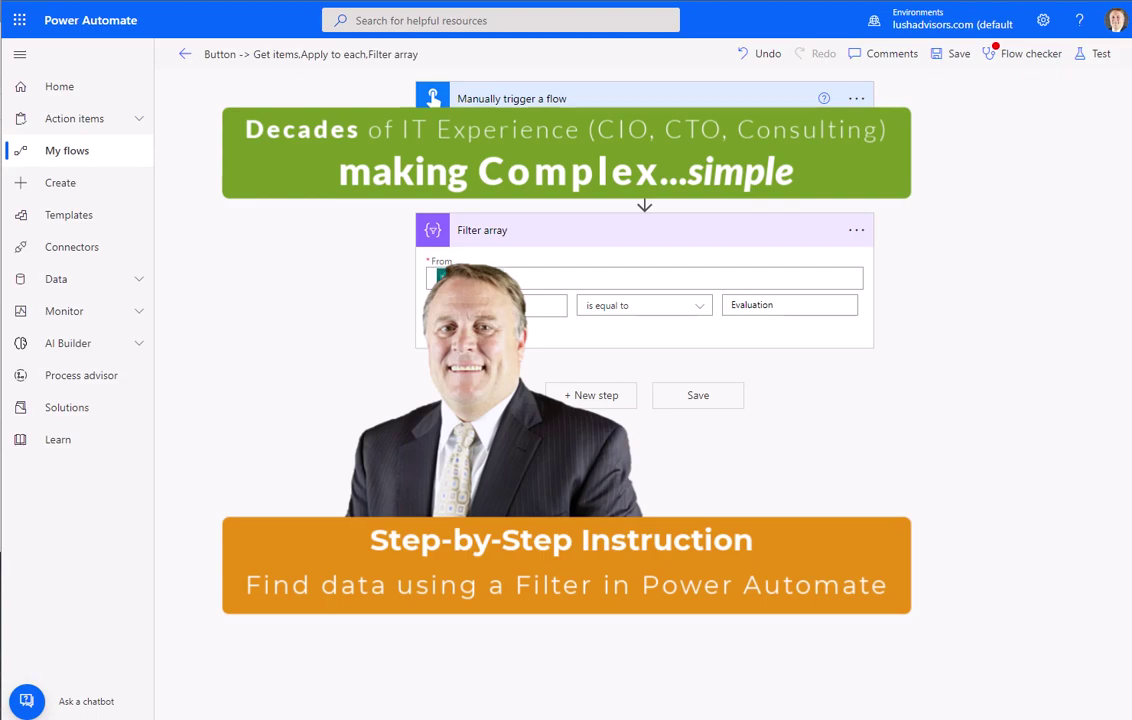
# - Switch to the 'MOCK RMA Log Automation 2235.358 - All Items' SharePoint list tab
pyautogui.click(340, 2)
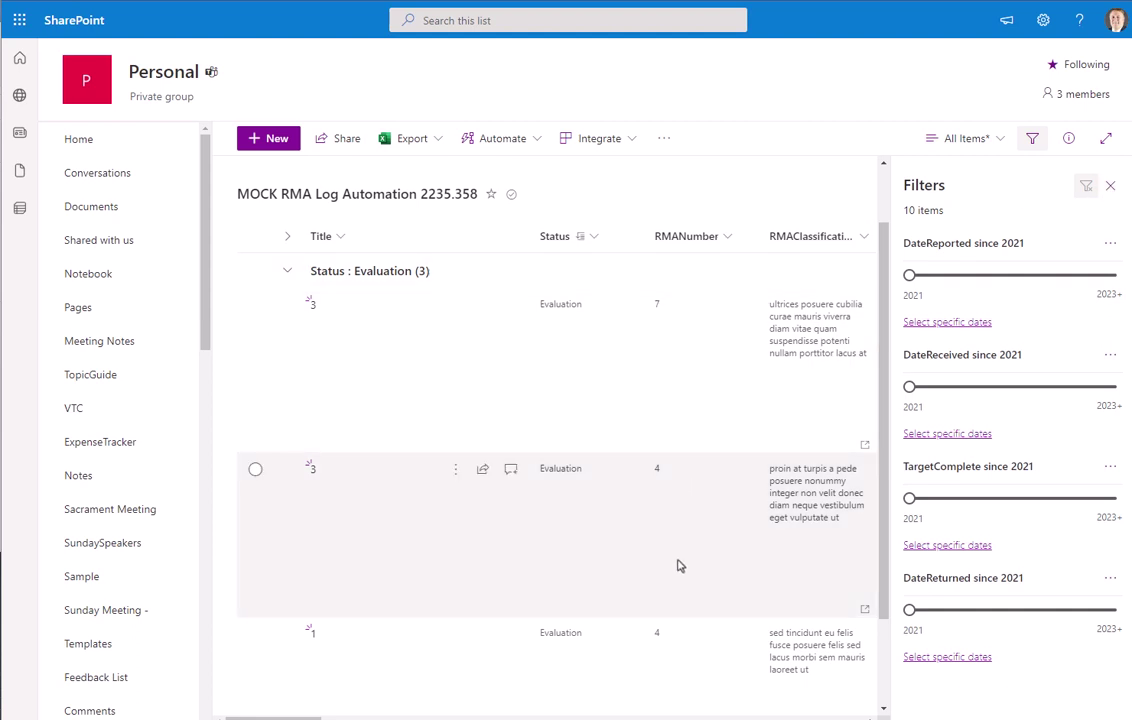
# - Close the filters pane, collapse the Evaluation group and turn off grouping by Status
pyautogui.click(1110, 185)
pyautogui.click(287, 347)
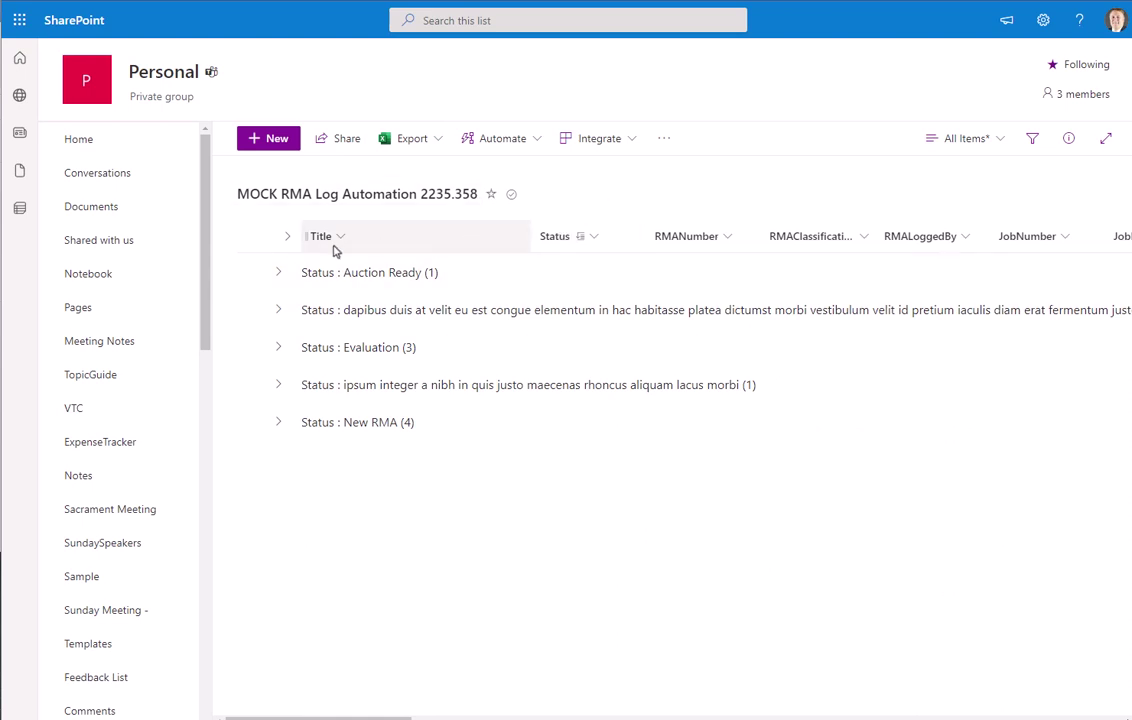
pyautogui.click(596, 237)
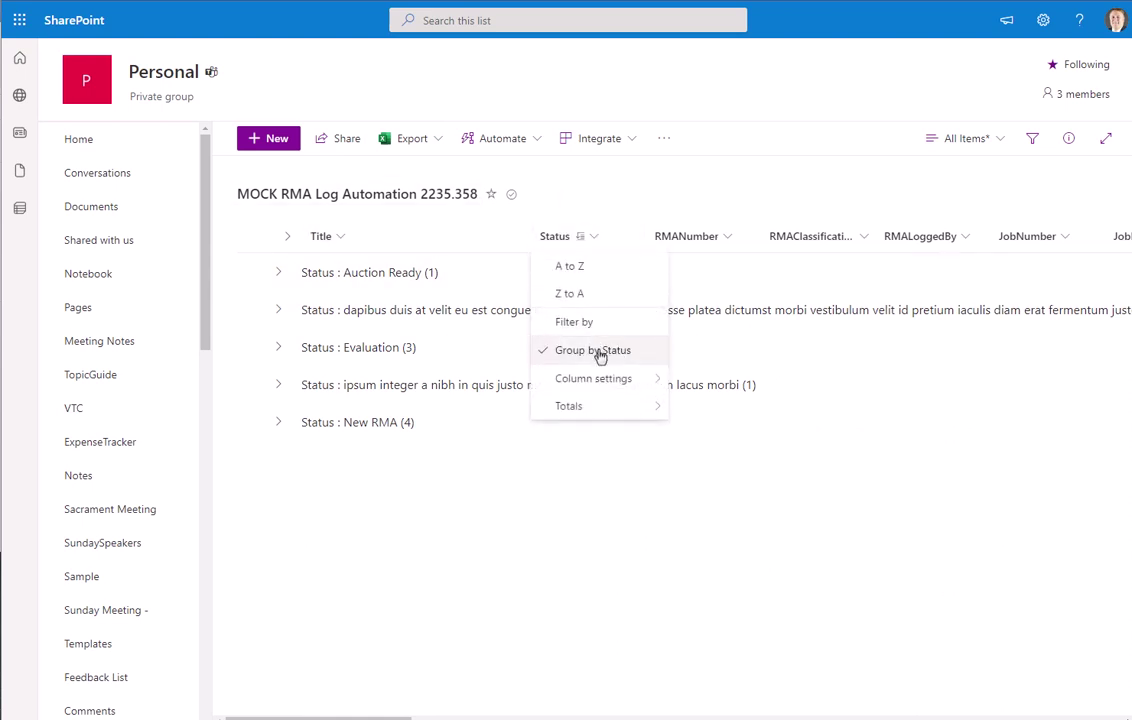
pyautogui.click(598, 351)
pyautogui.scroll(-5, 506, 360)
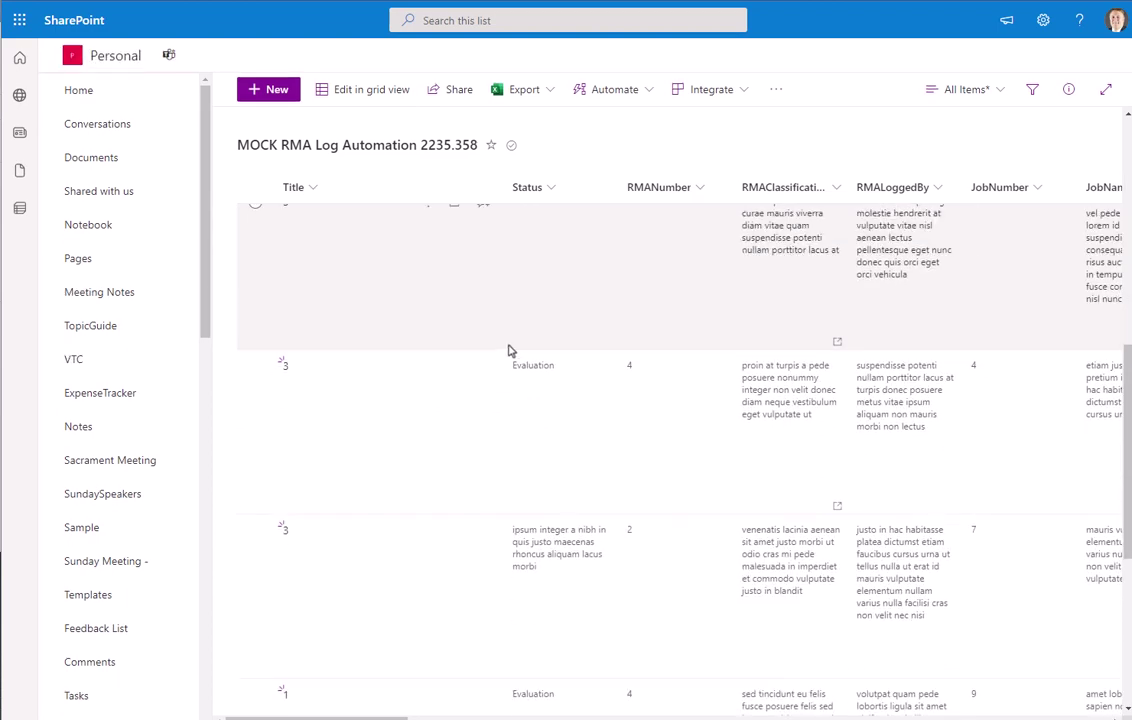
pyautogui.scroll(10, 540, 358)
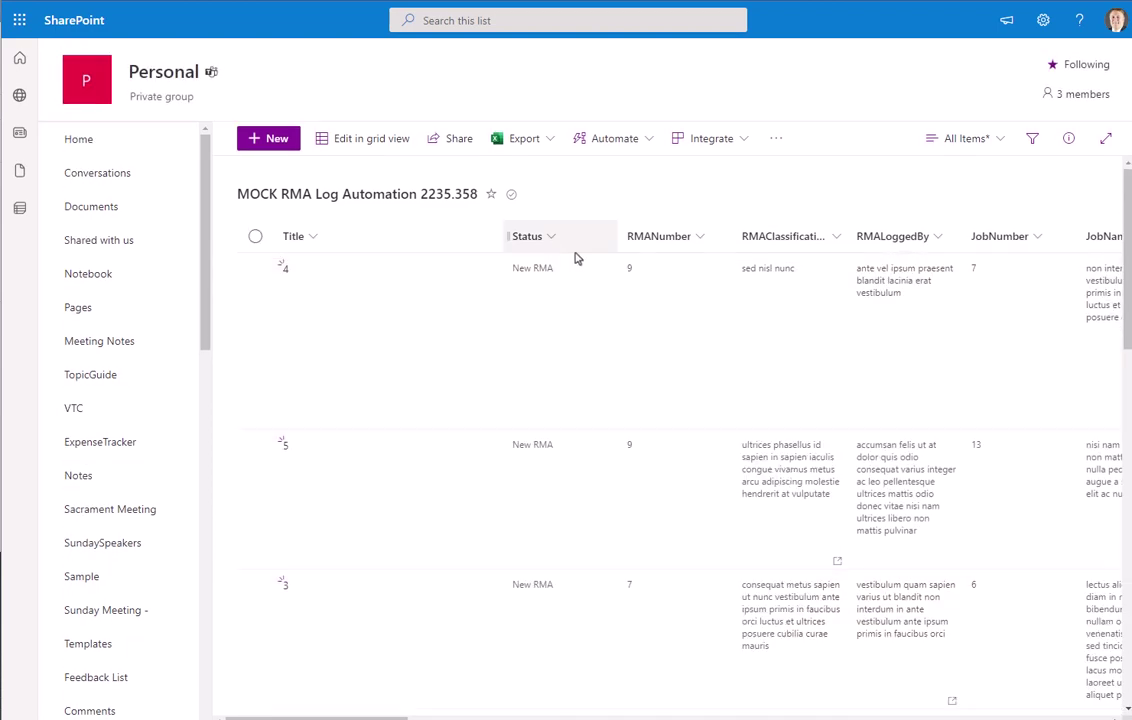
pyautogui.click(550, 240)
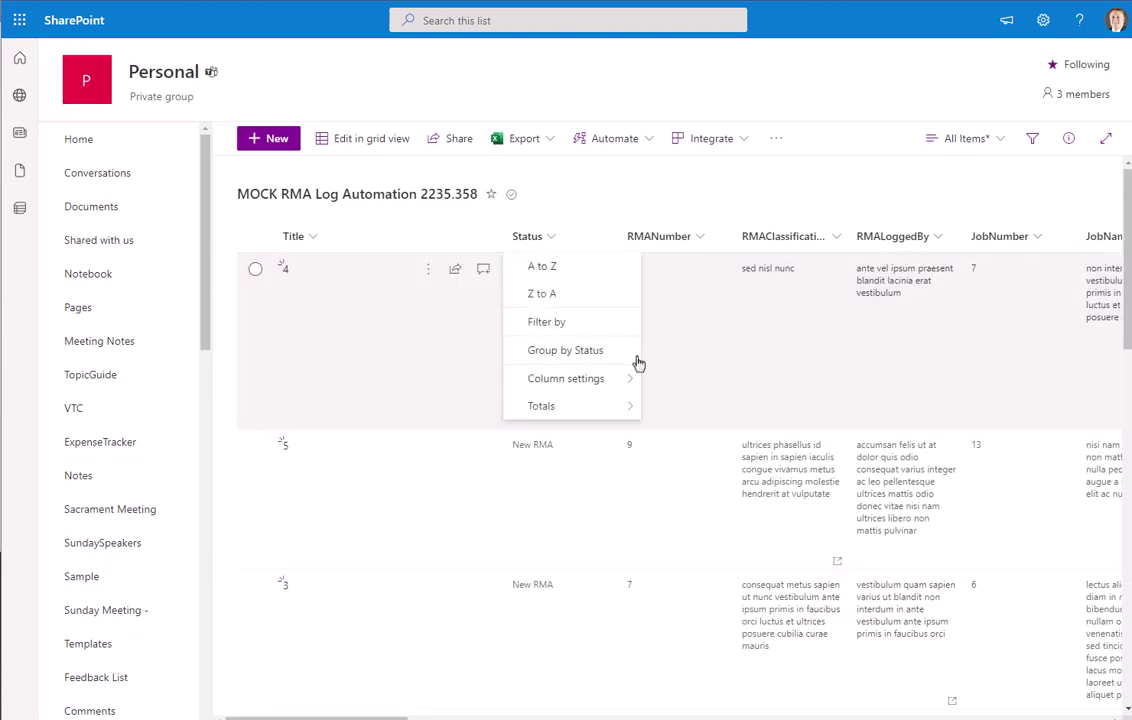
pyautogui.click(692, 301)
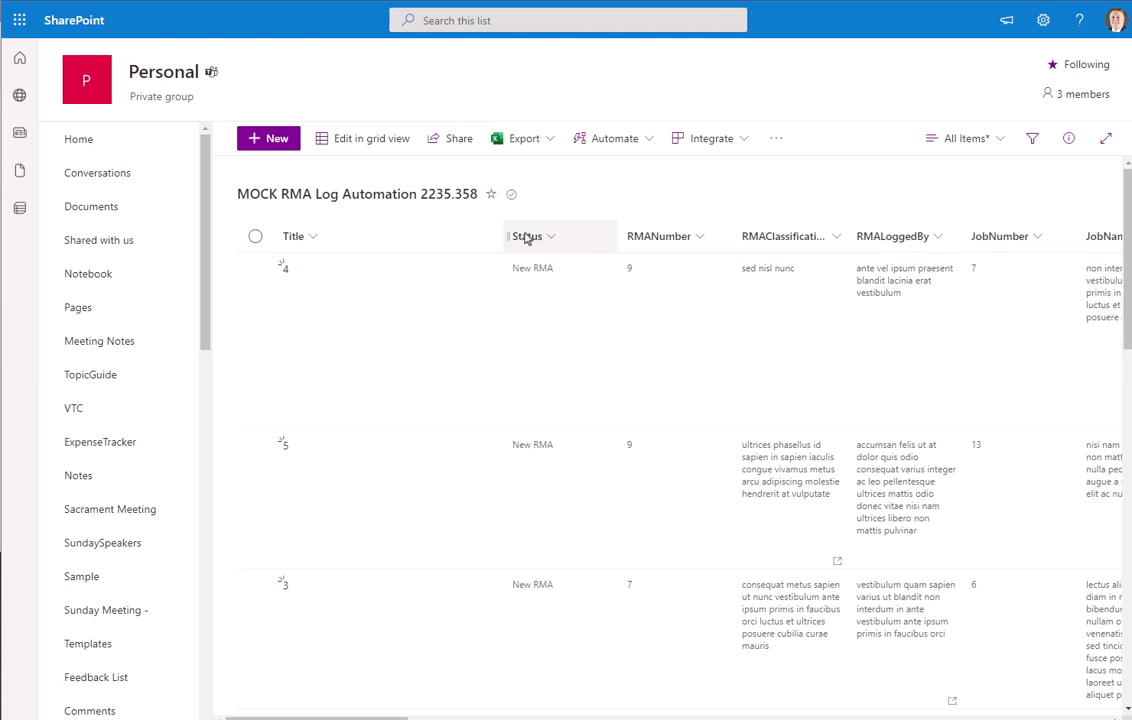
# - Group the list by Status again and expand the New RMA (4) group
pyautogui.click(537, 240)
pyautogui.click(570, 350)
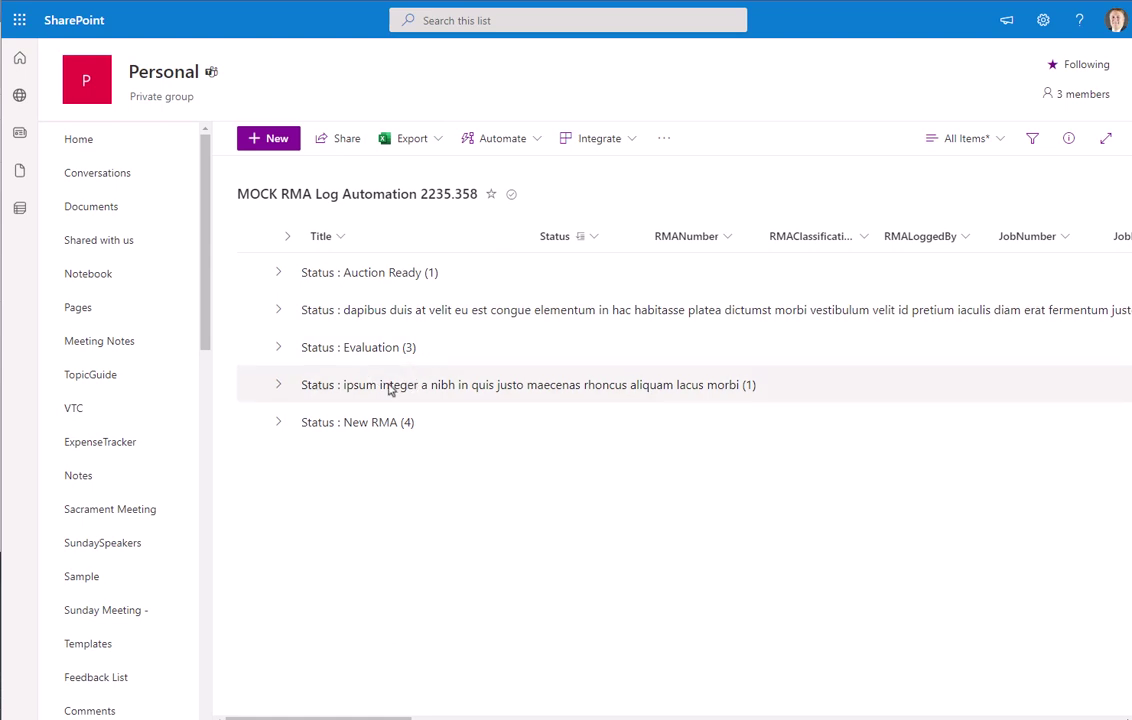
pyautogui.click(279, 424)
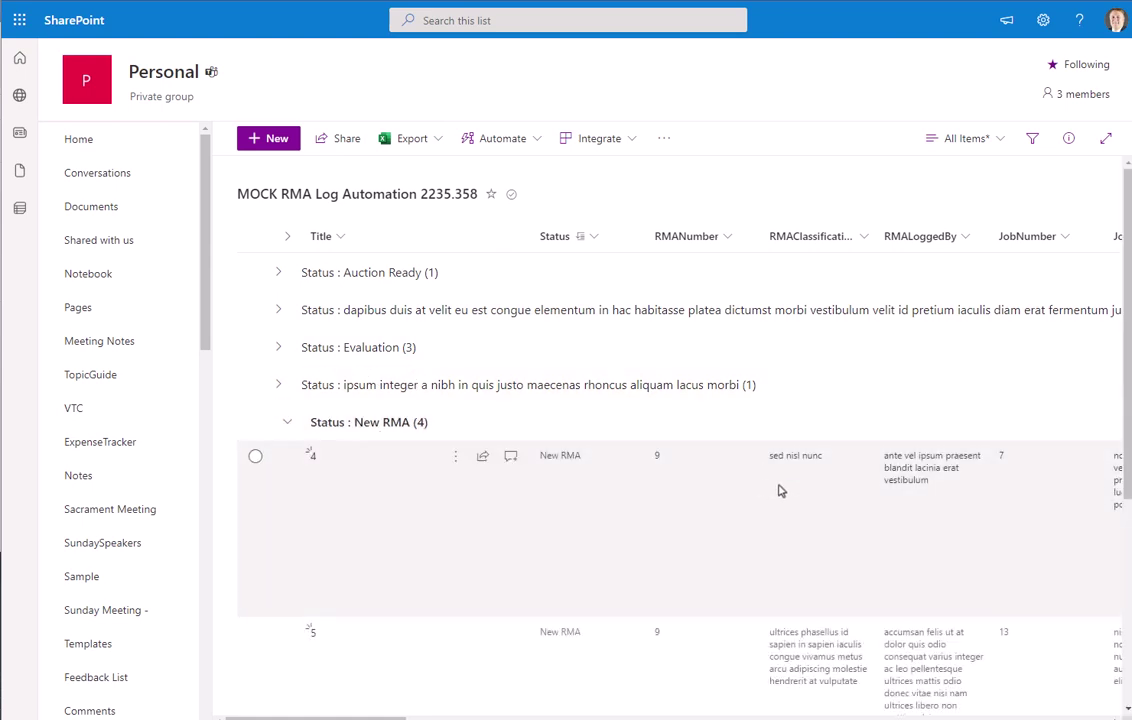
pyautogui.scroll(-3, 706, 472)
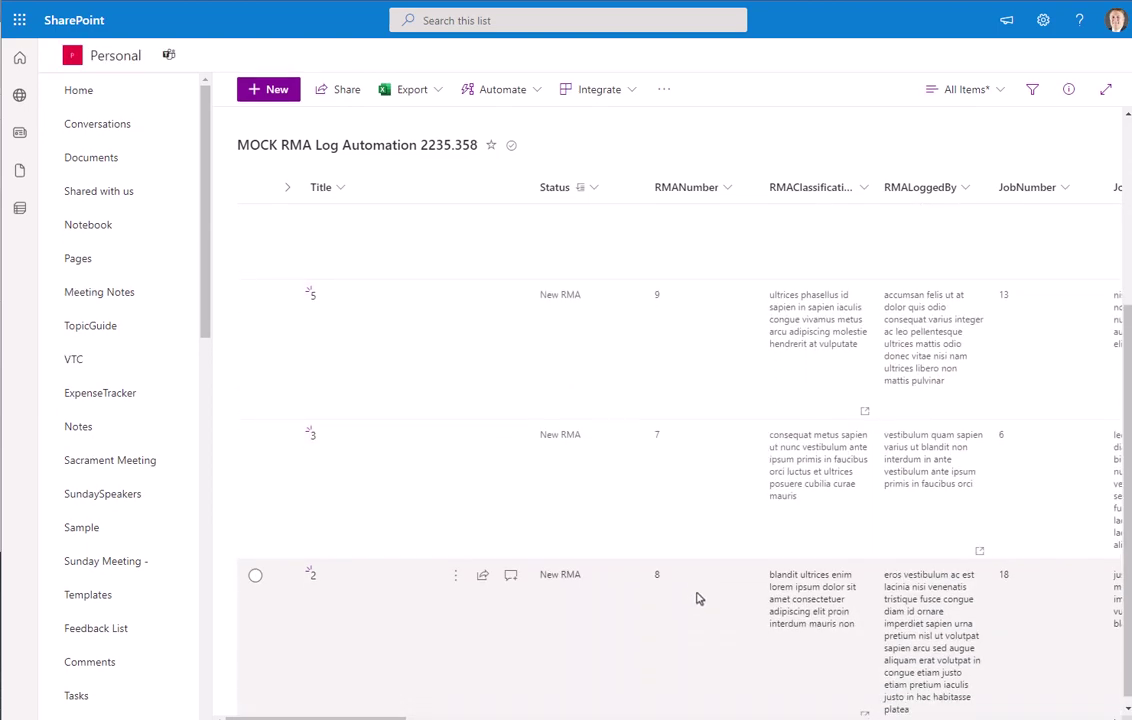
pyautogui.scroll(3, 697, 597)
pyautogui.scroll(1, 697, 597)
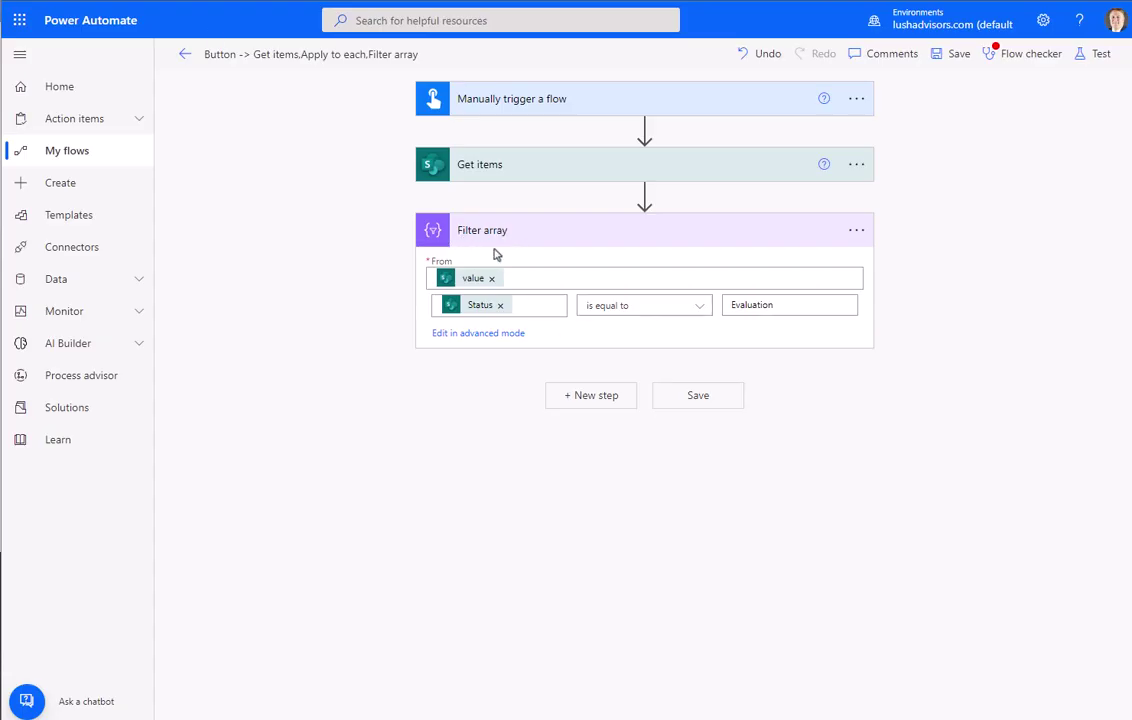
# - Change the Filter array condition's value from 'Evaluation' to 'New RMA'
pyautogui.click(548, 278)
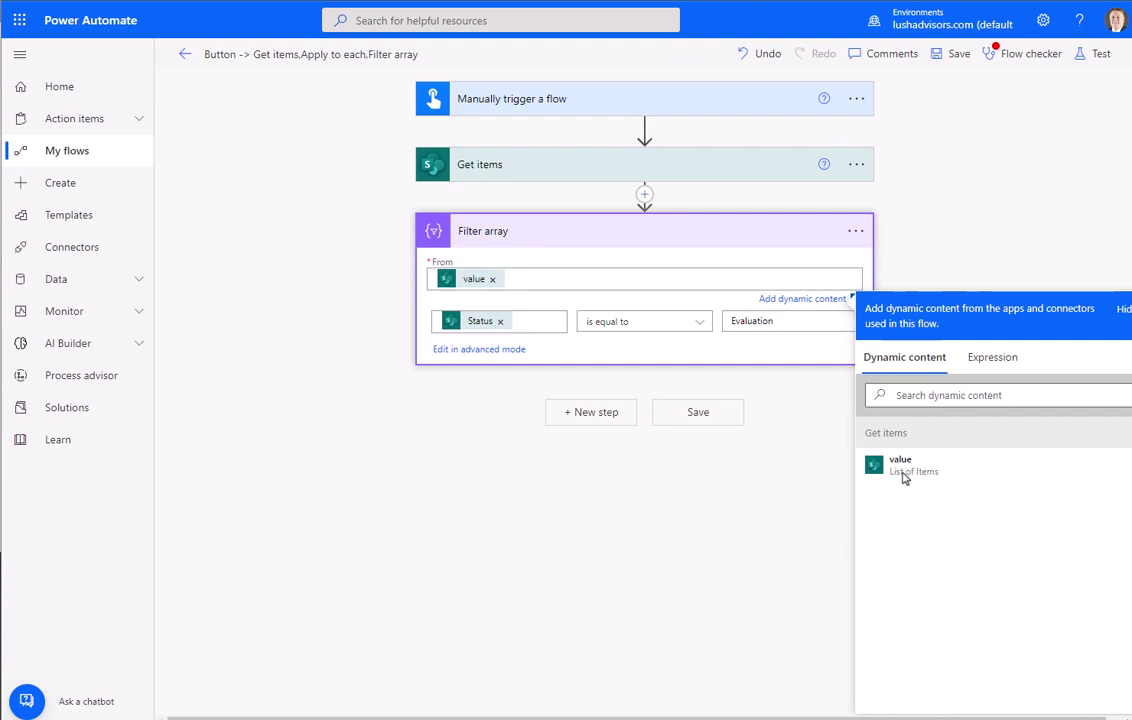
pyautogui.click(536, 321)
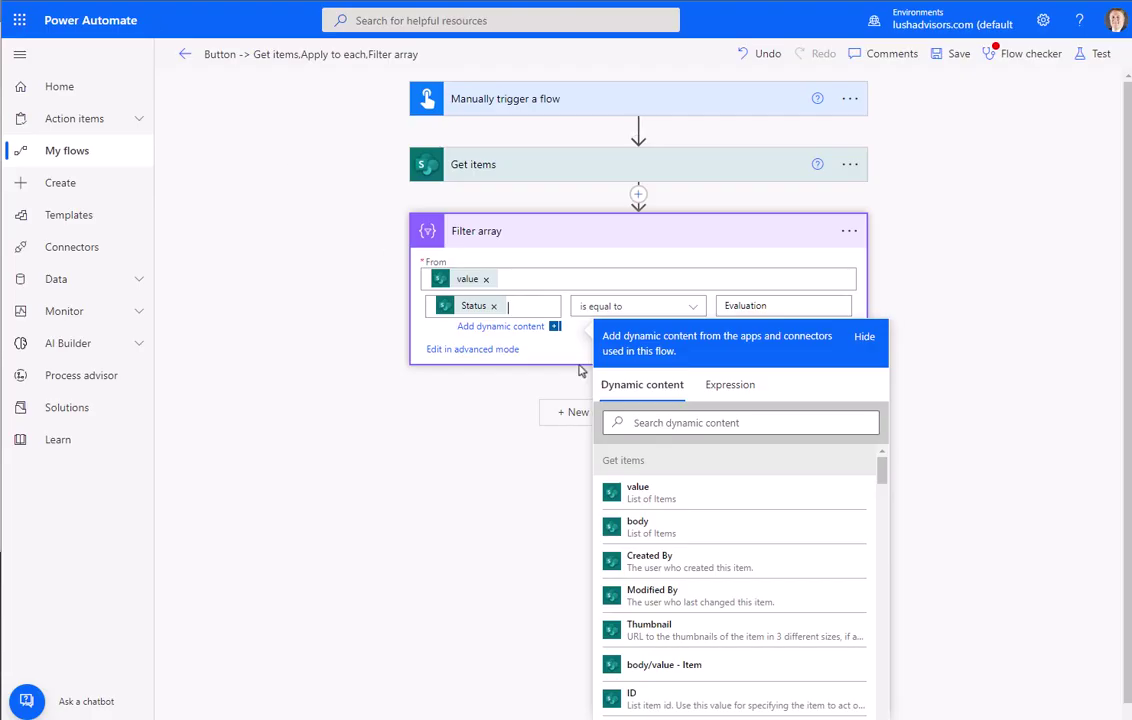
pyautogui.doubleClick(787, 308)
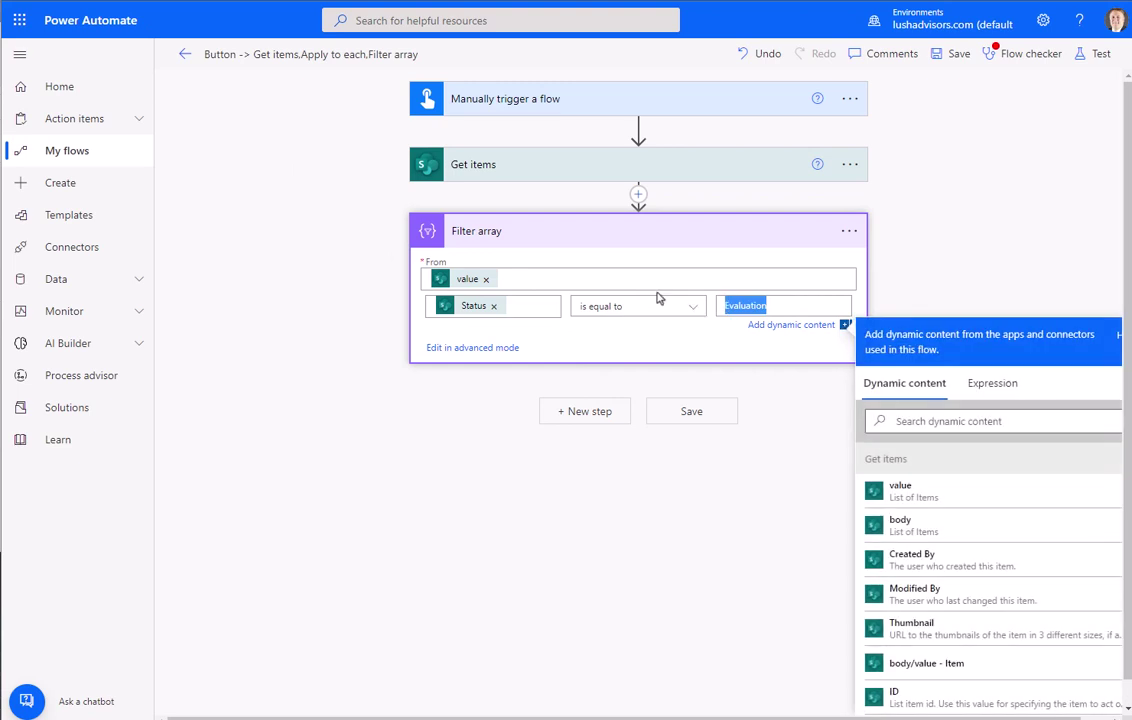
pyautogui.write('New RMA')
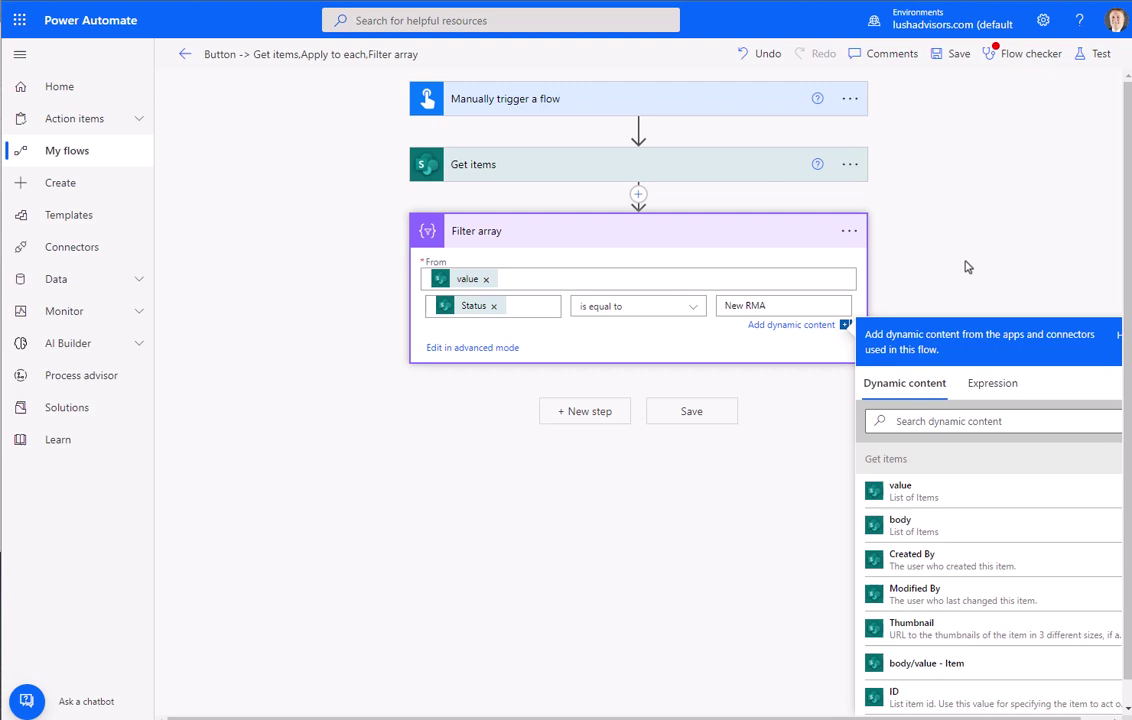
# - Save and test the flow with the recently used trigger, then close the Flow checker
pyautogui.click(1095, 56)
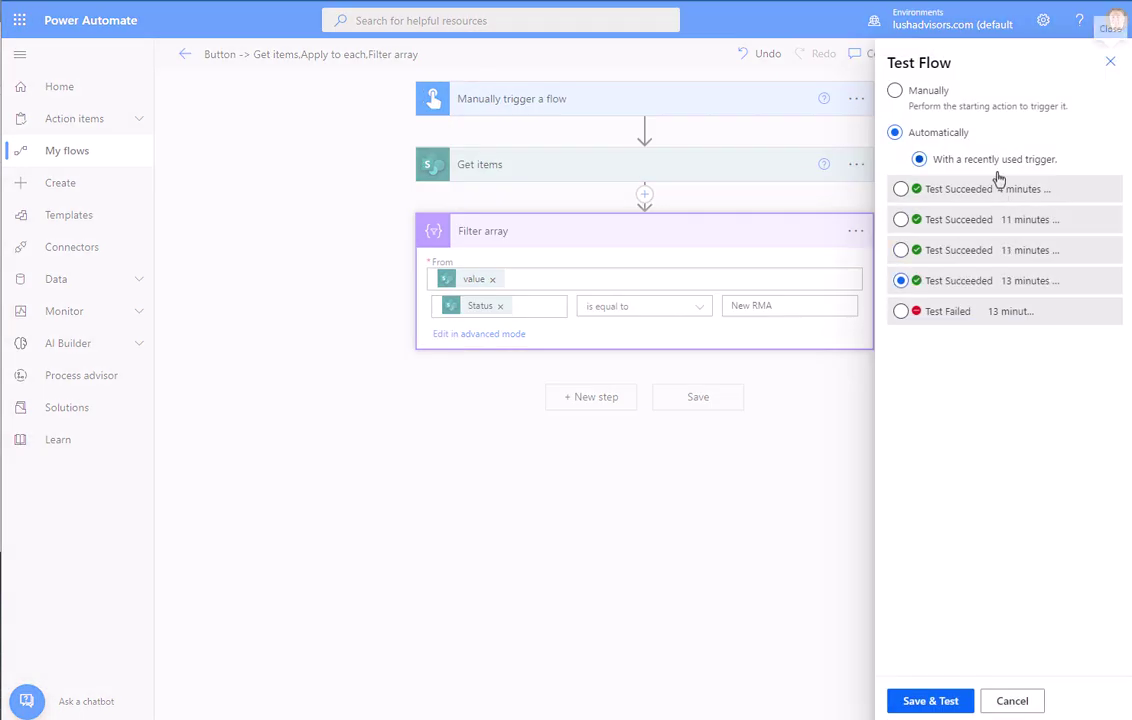
pyautogui.click(931, 701)
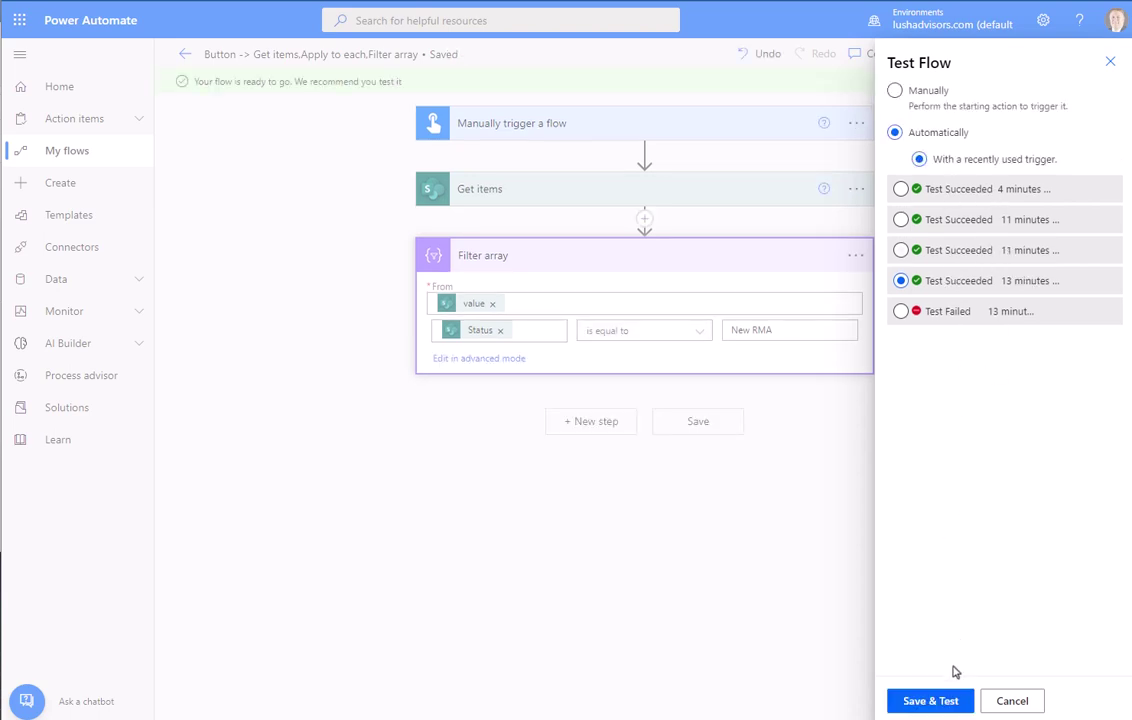
pyautogui.click(938, 701)
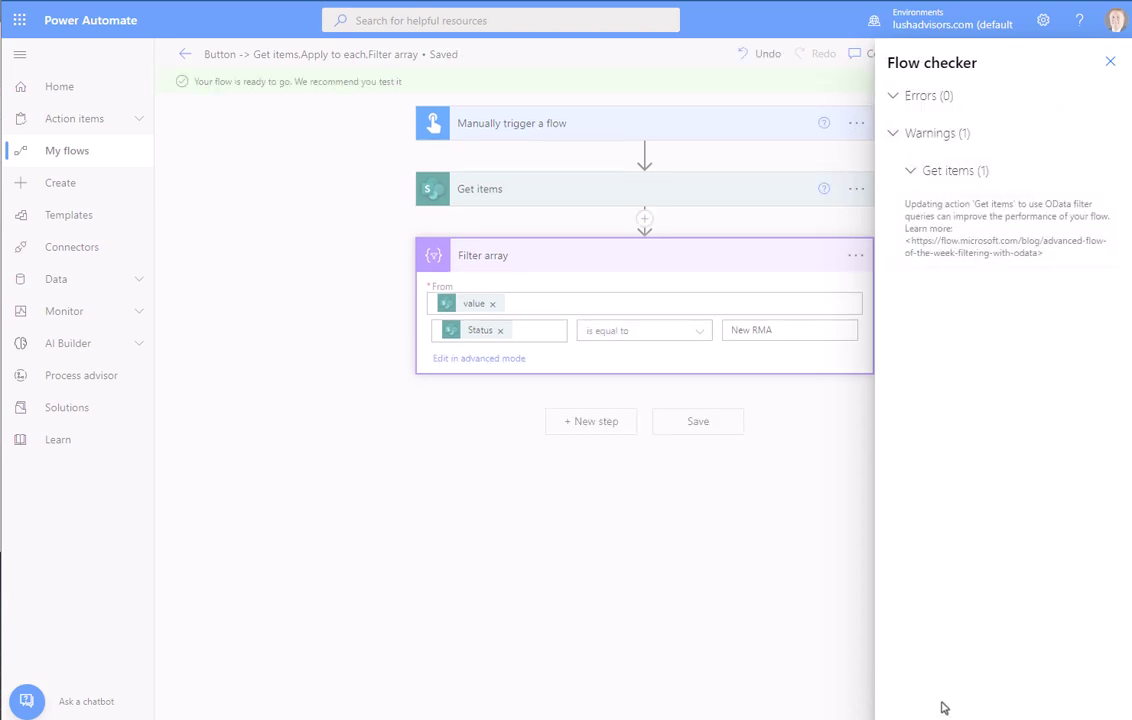
pyautogui.click(1110, 63)
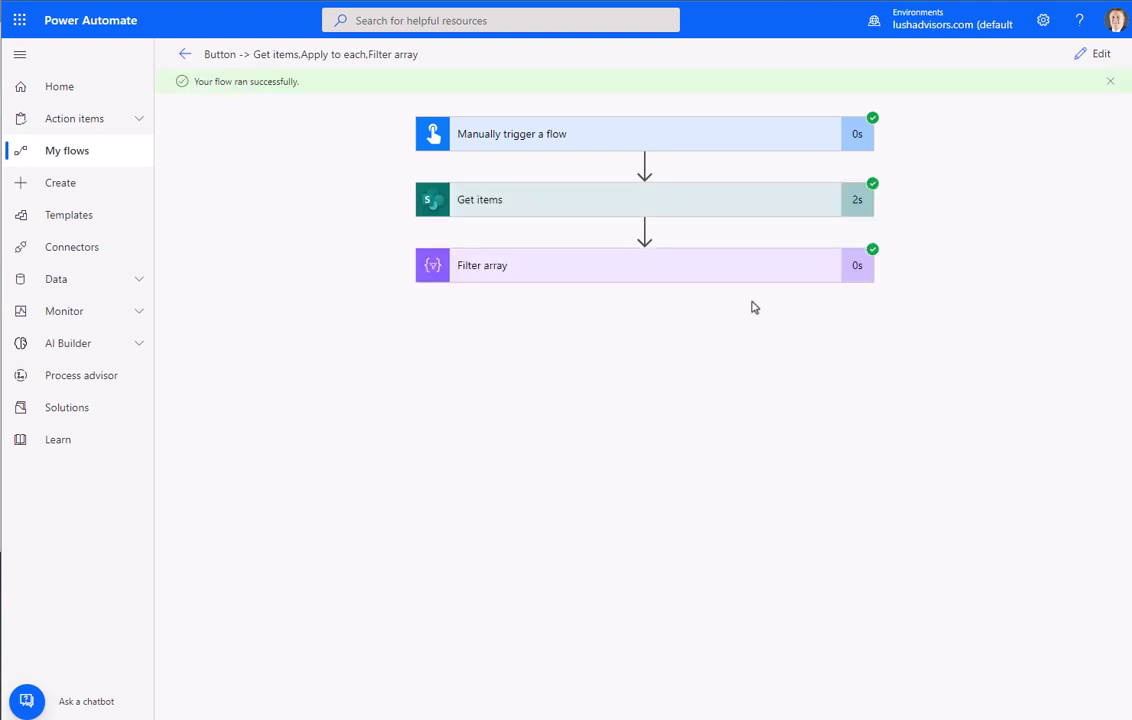
# - Check the Get items run details, then show the Filter array step's raw inputs
pyautogui.click(581, 214)
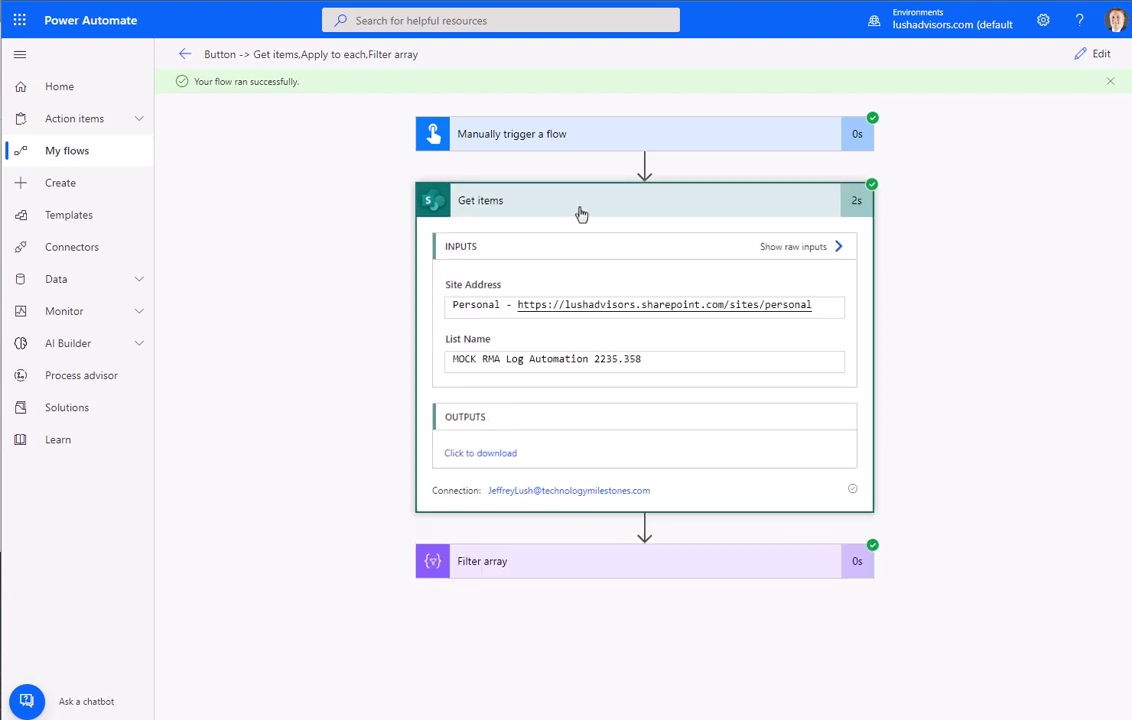
pyautogui.click(581, 214)
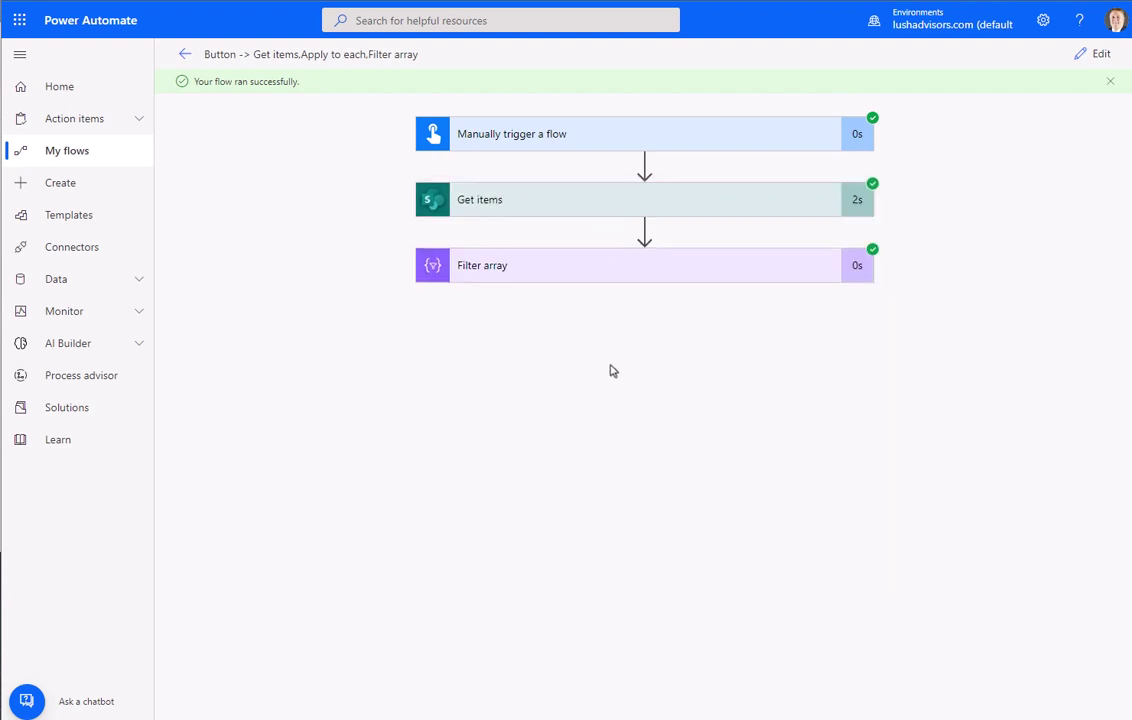
pyautogui.click(587, 277)
pyautogui.click(778, 316)
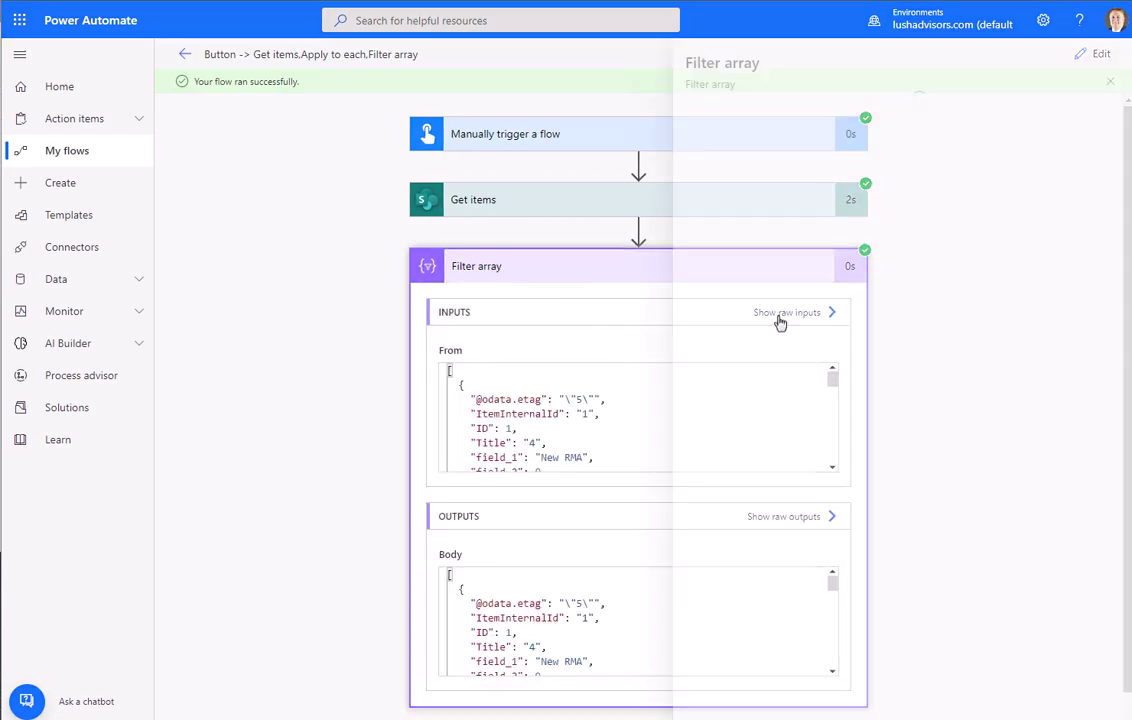
pyautogui.scroll(-3, 849, 334)
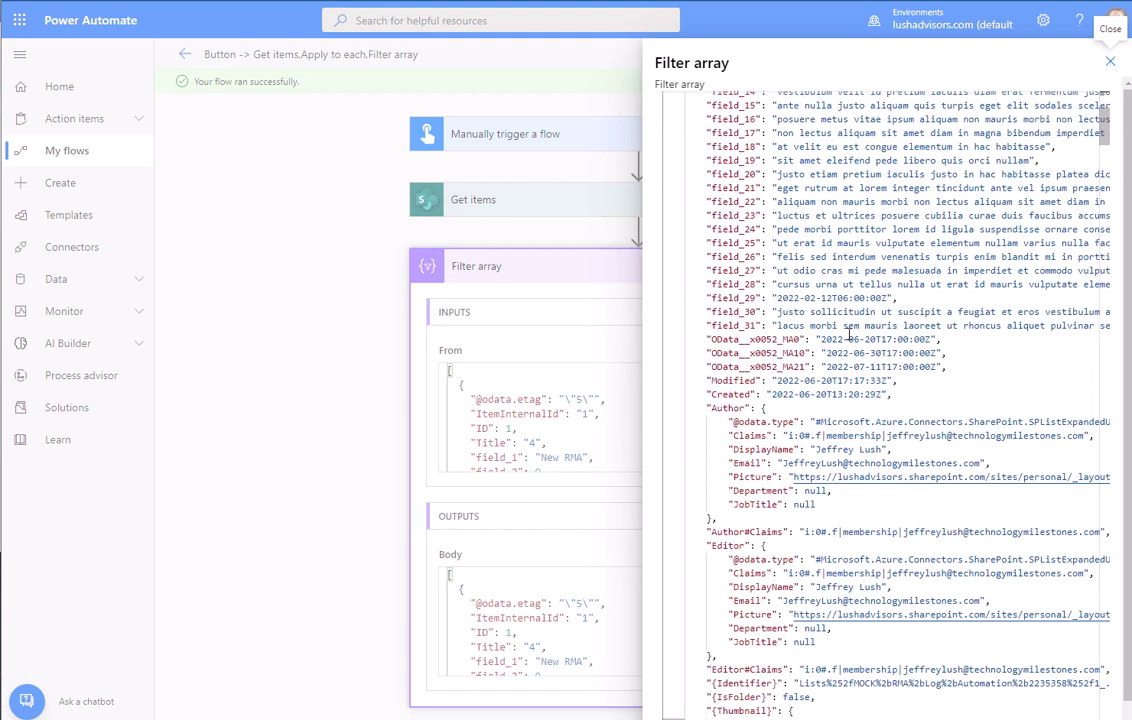
pyautogui.scroll(3, 845, 332)
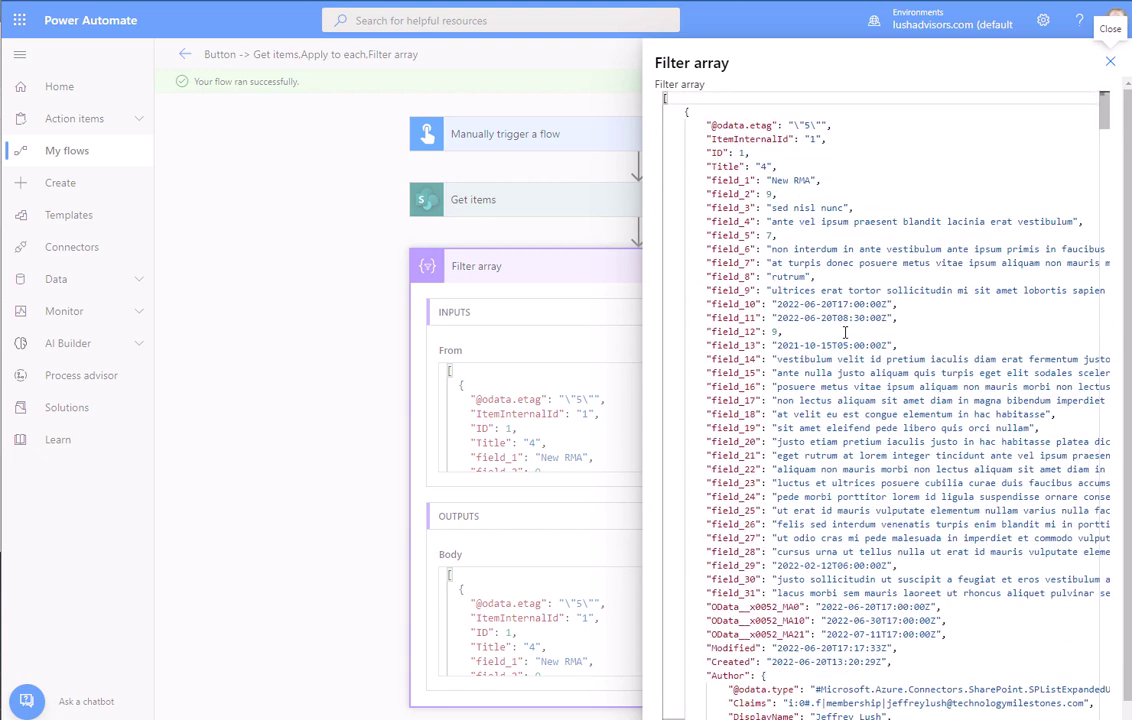
# - Search the raw data for 'New RMA', then switch to the SharePoint list tab
pyautogui.click(722, 97)
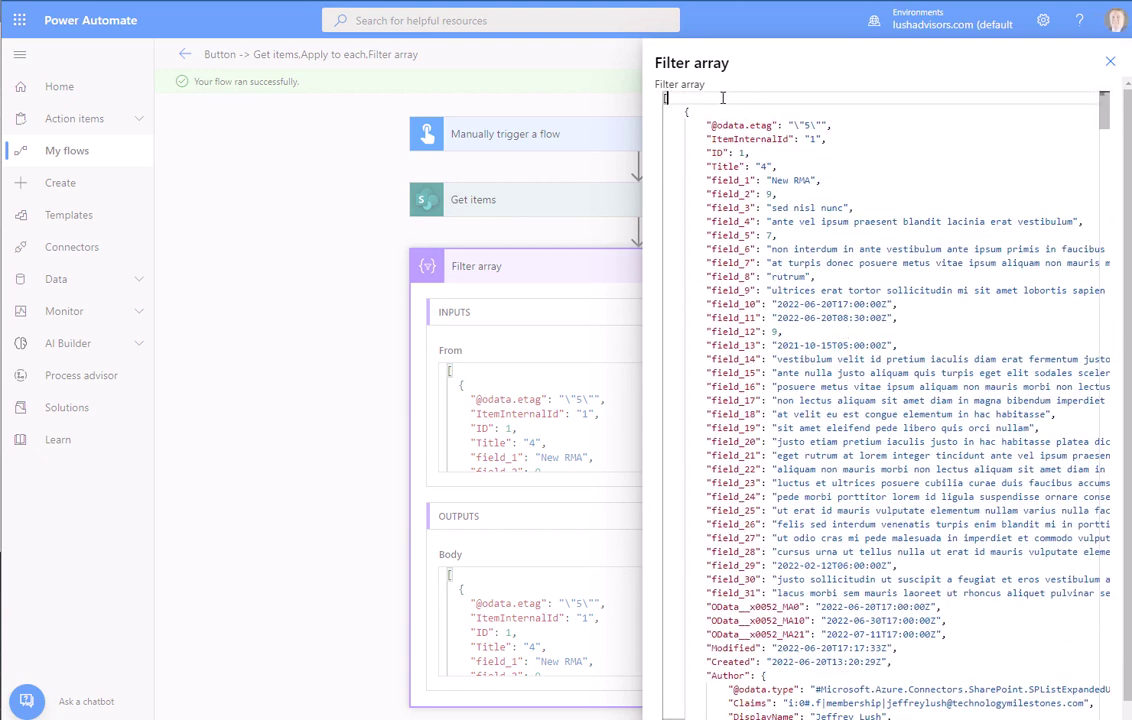
pyautogui.hotkey('ctrl', 'f')
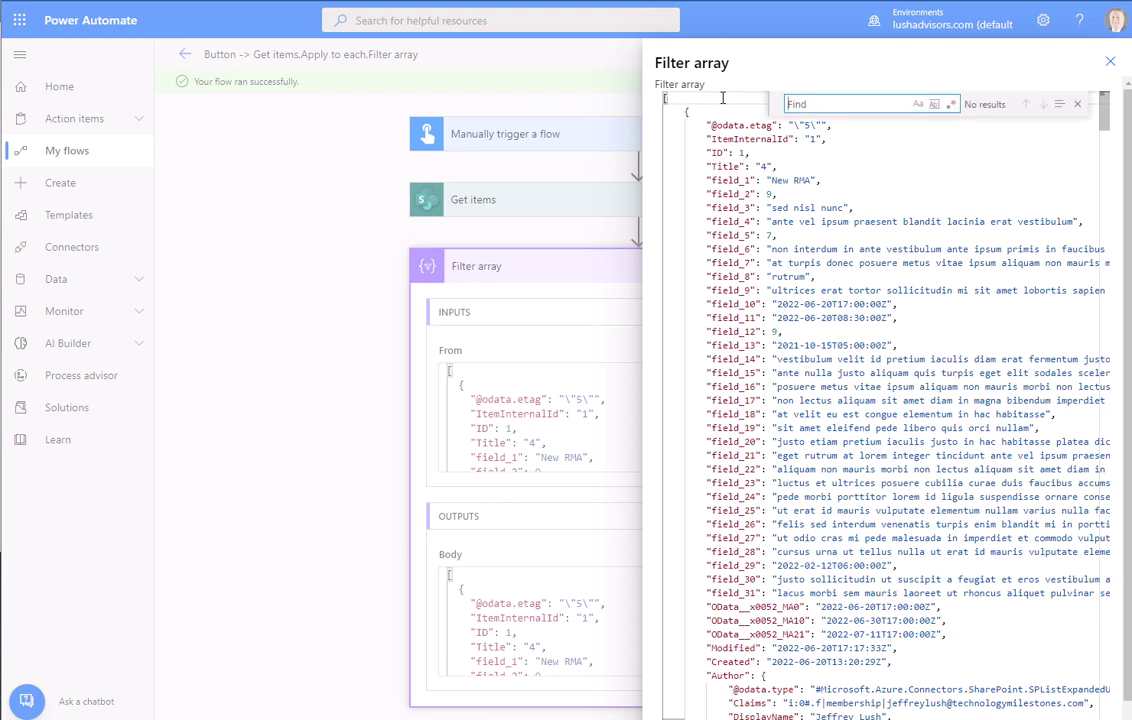
pyautogui.write('New RMA')
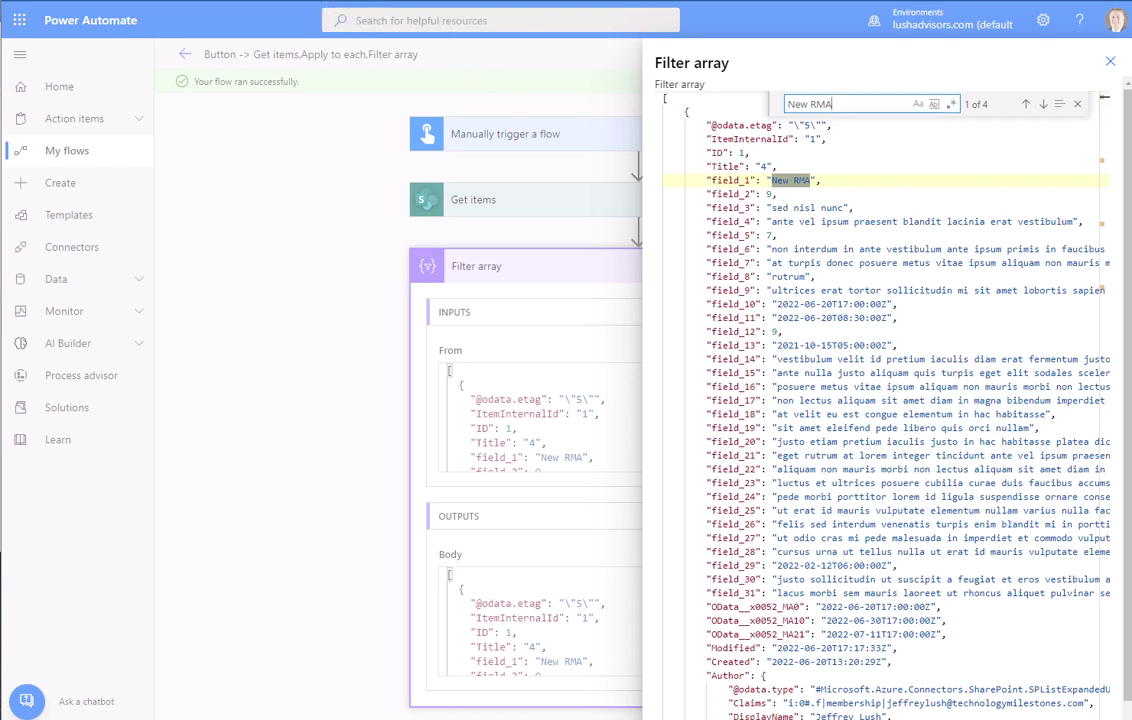
pyautogui.hotkey('ctrl', 'Tab')
# - Compare the list's New RMA items with raw data matches 1–4, wrapping back to the first
pyautogui.scroll(-3, 857, 425)
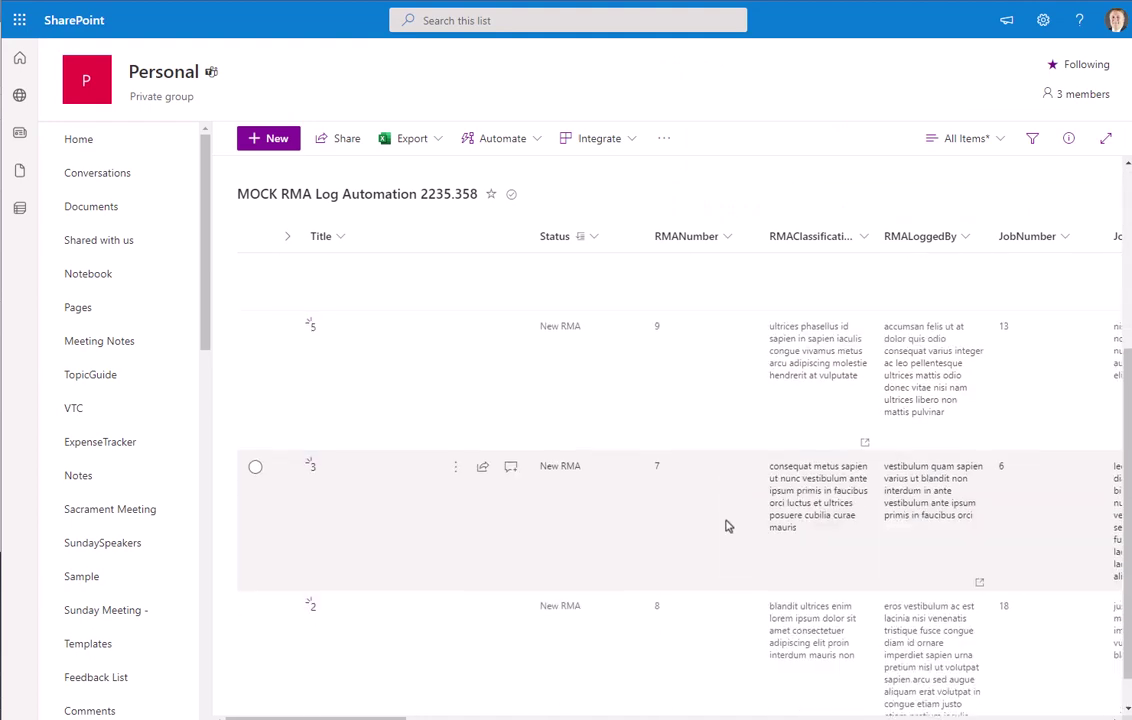
pyautogui.scroll(2, 735, 536)
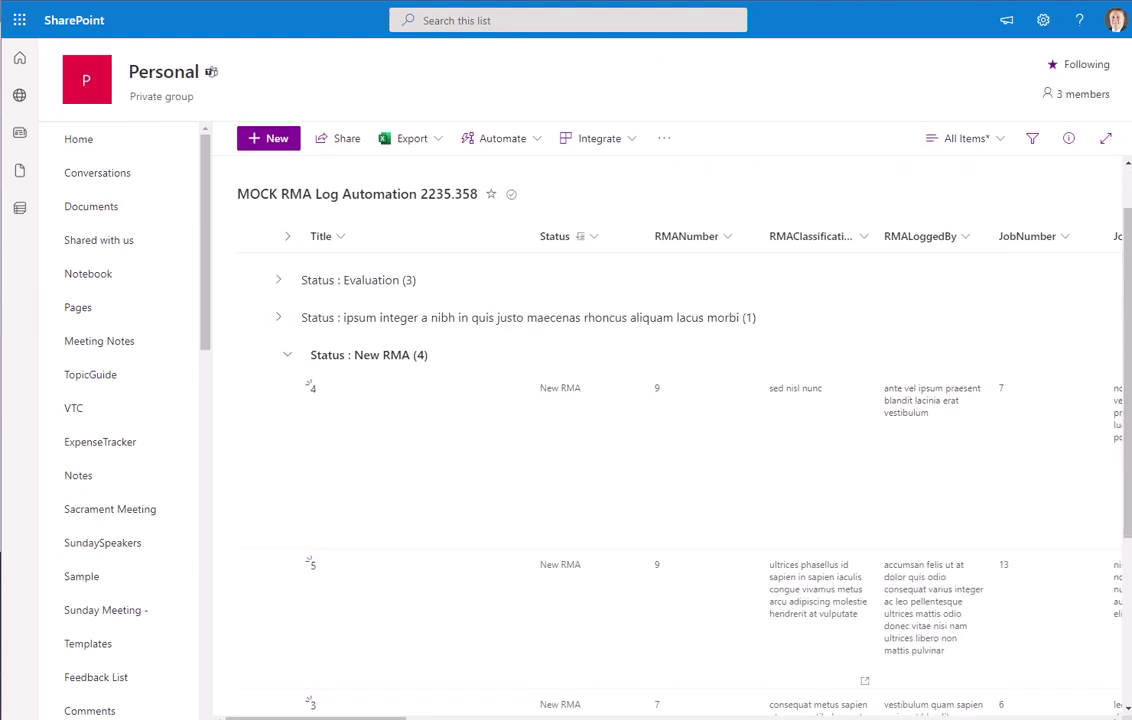
pyautogui.hotkey('ctrl', 'Tab')
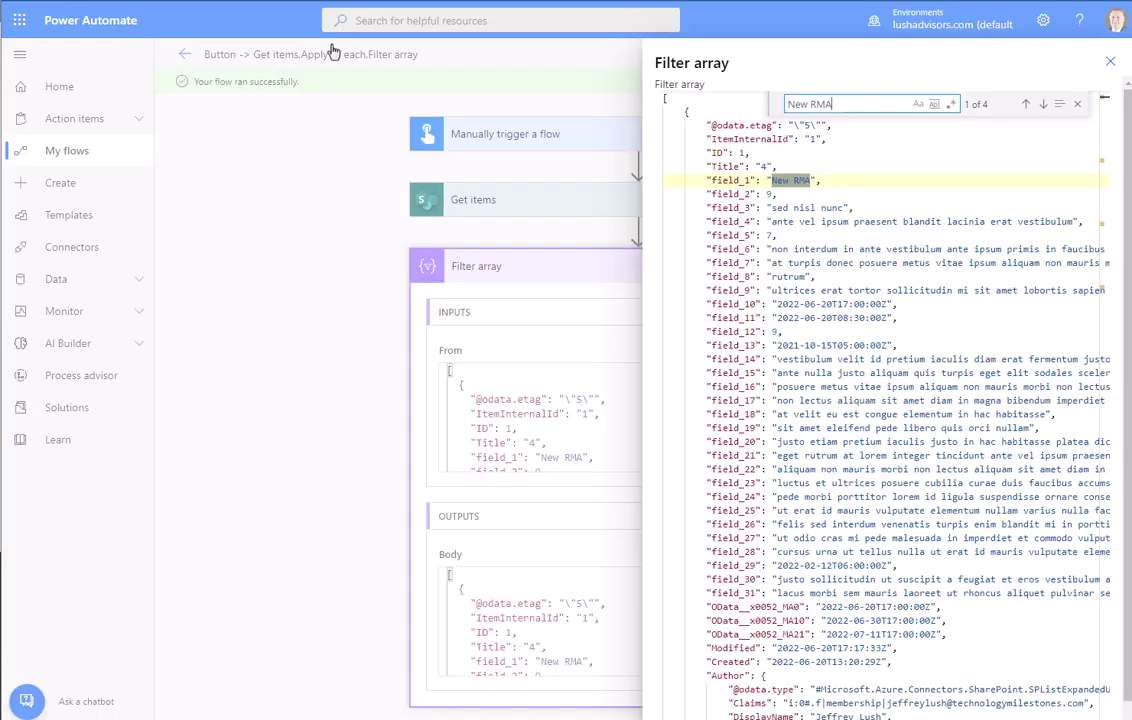
pyautogui.click(1043, 104)
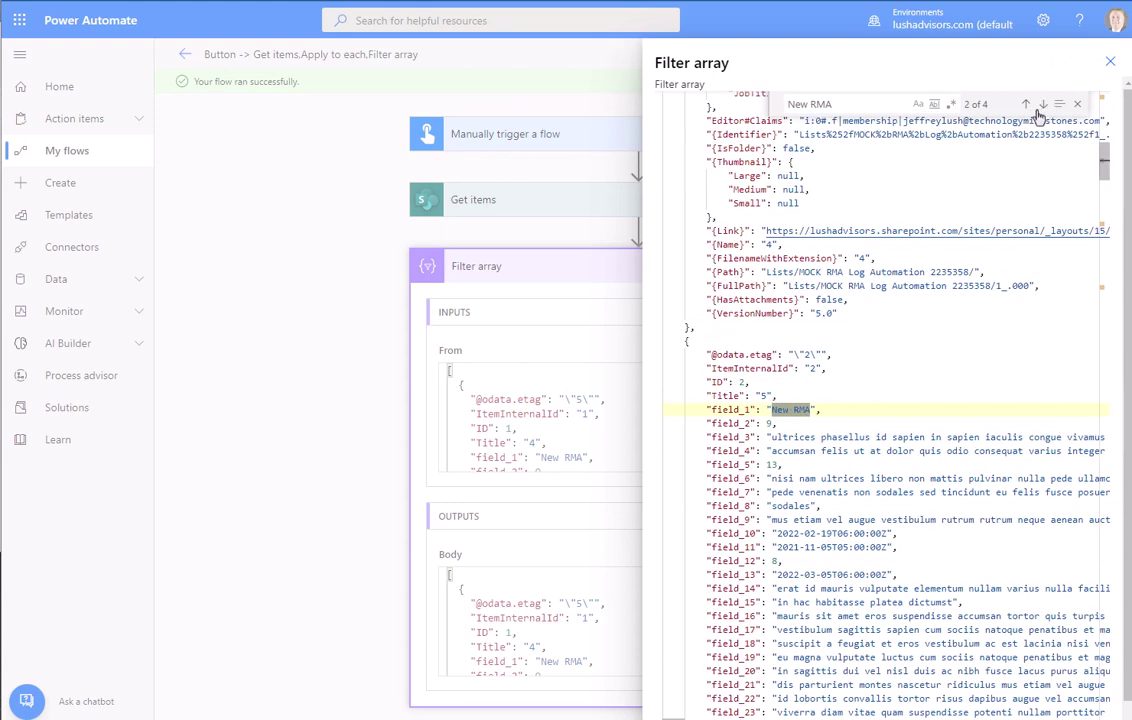
pyautogui.press('Return')
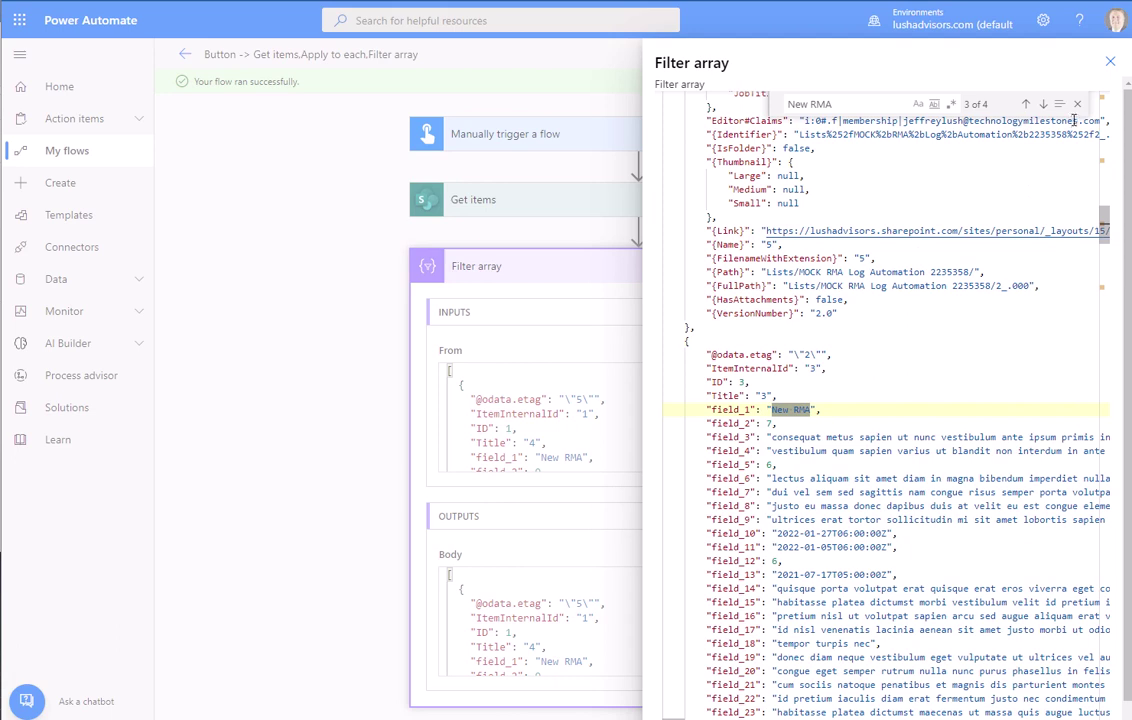
pyautogui.press('Return')
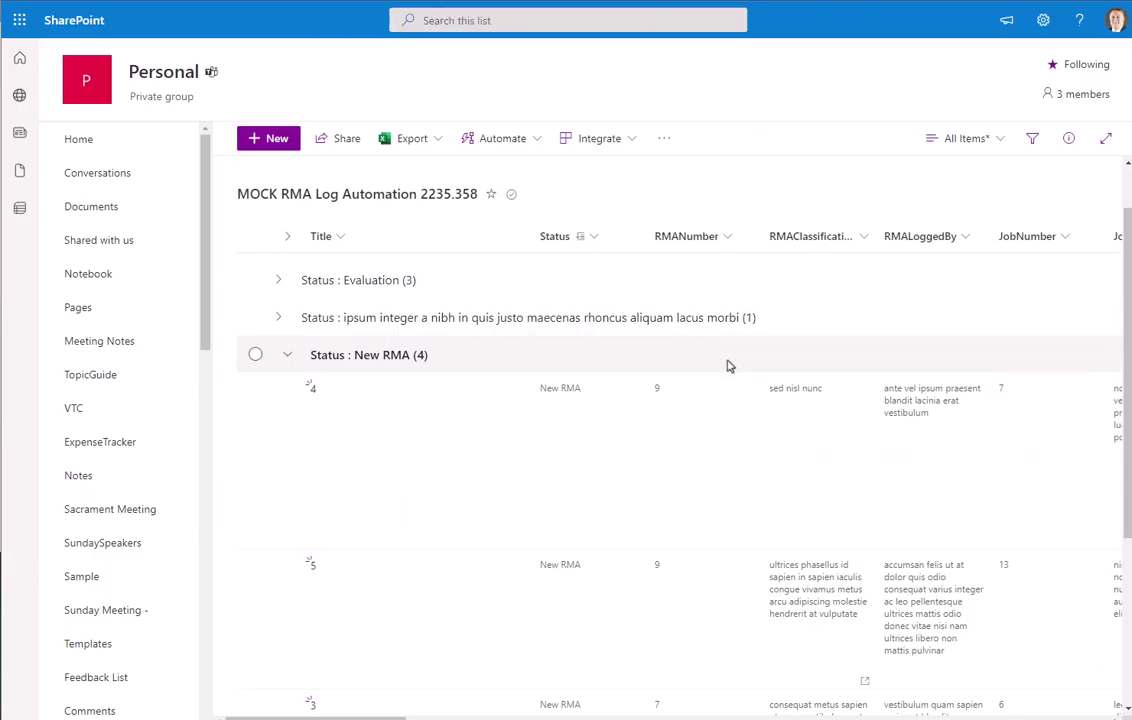
pyautogui.scroll(-5, 725, 366)
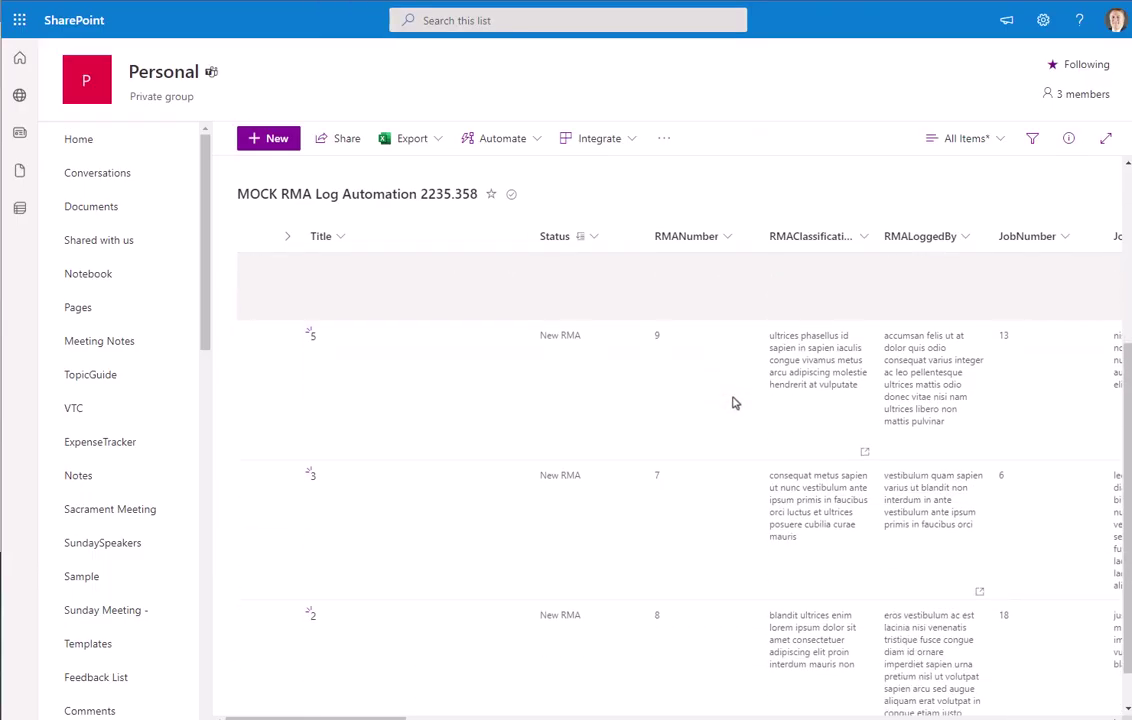
pyautogui.scroll(-2, 733, 402)
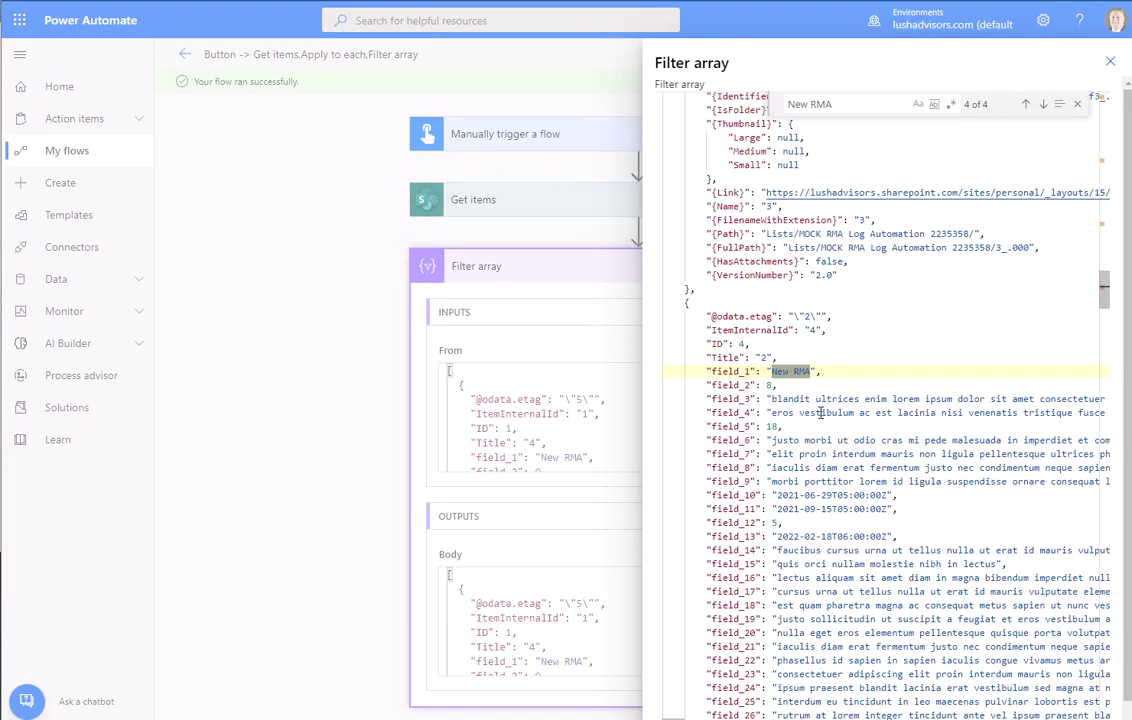
pyautogui.scroll(-3, 820, 412)
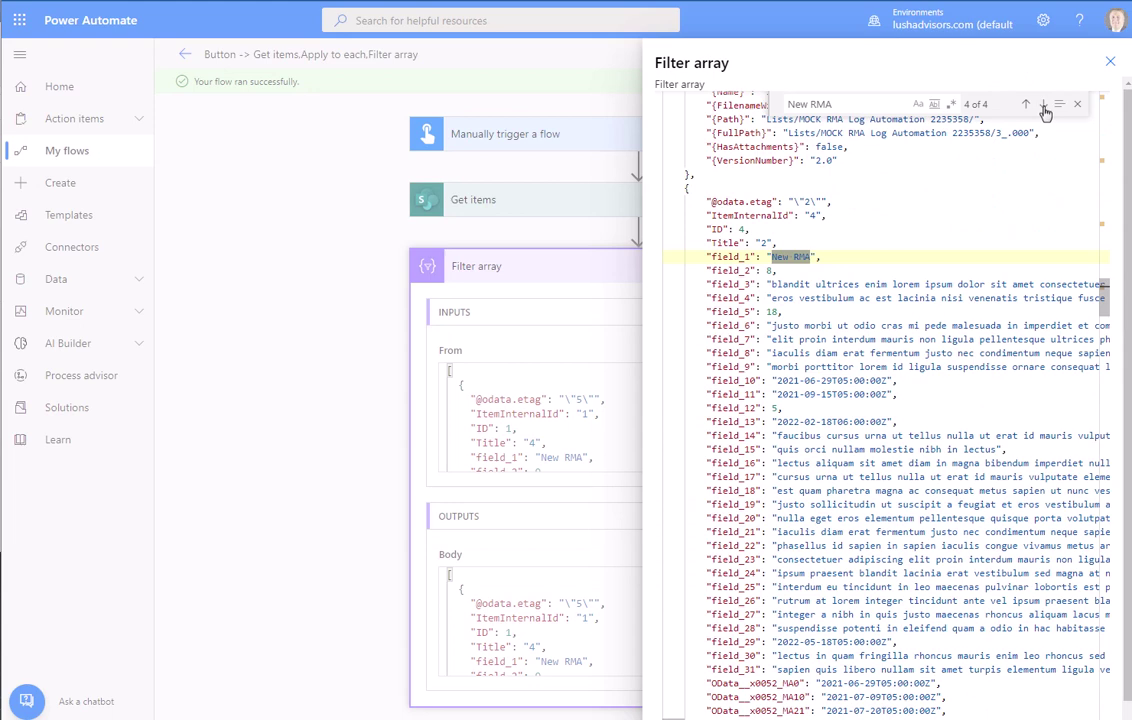
pyautogui.click(1044, 107)
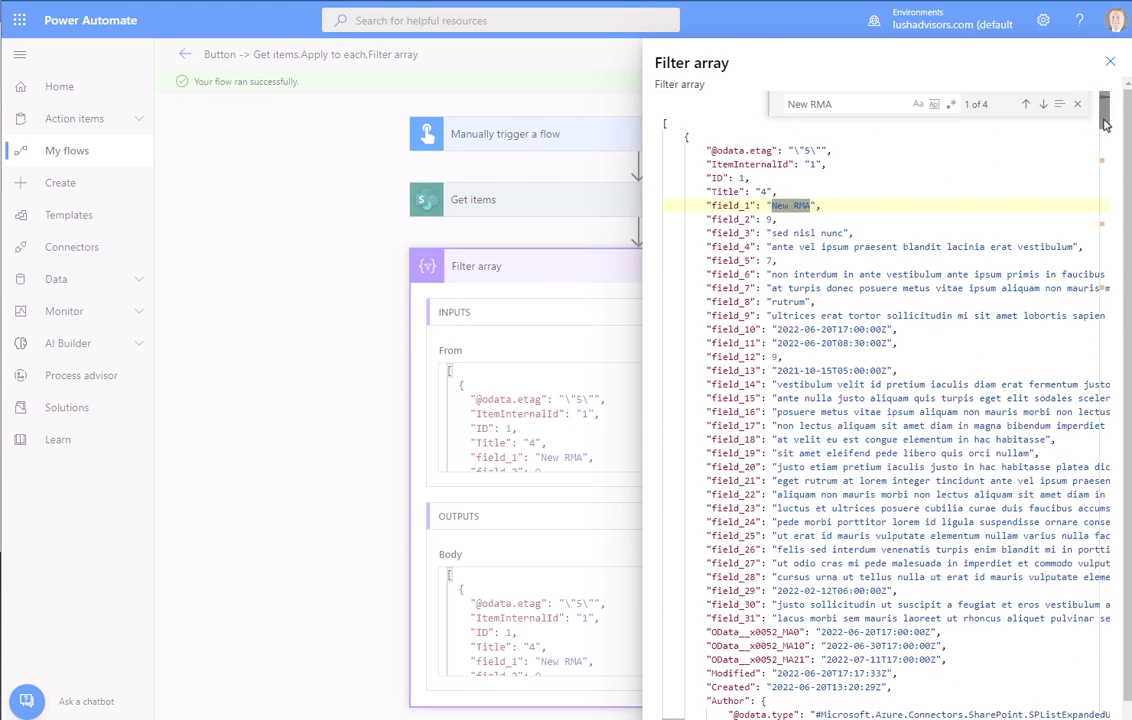
# - Close the raw inputs panel and reopen the flow in edit mode
pyautogui.click(297, 313)
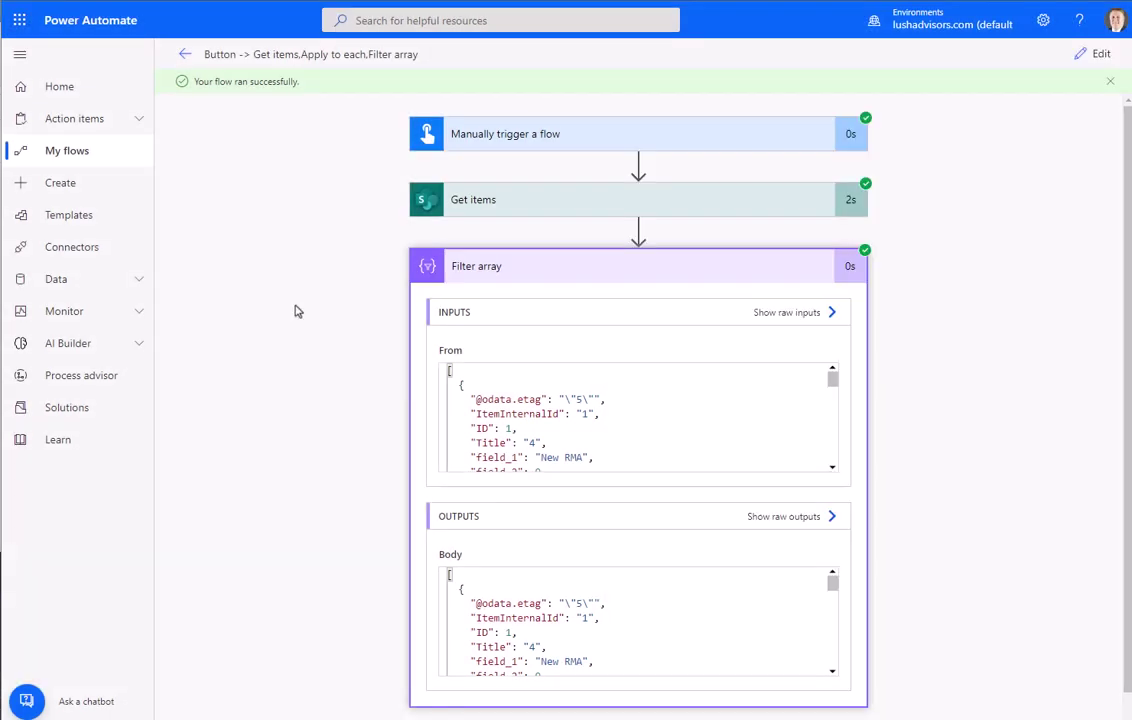
pyautogui.click(1097, 58)
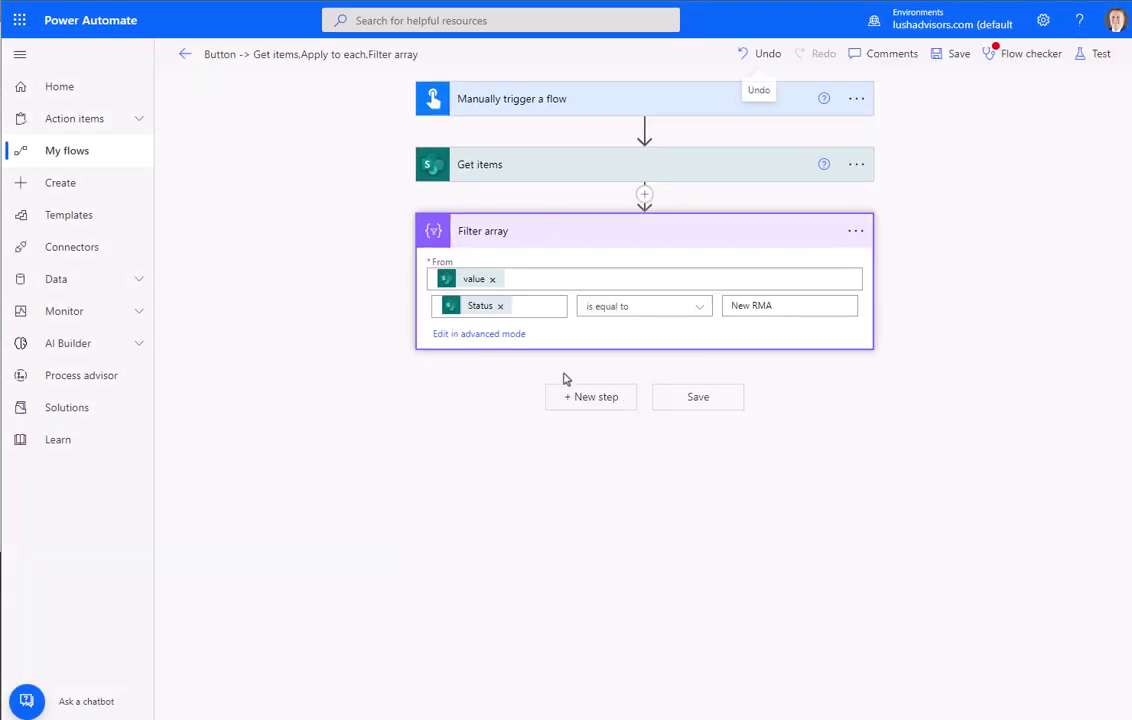